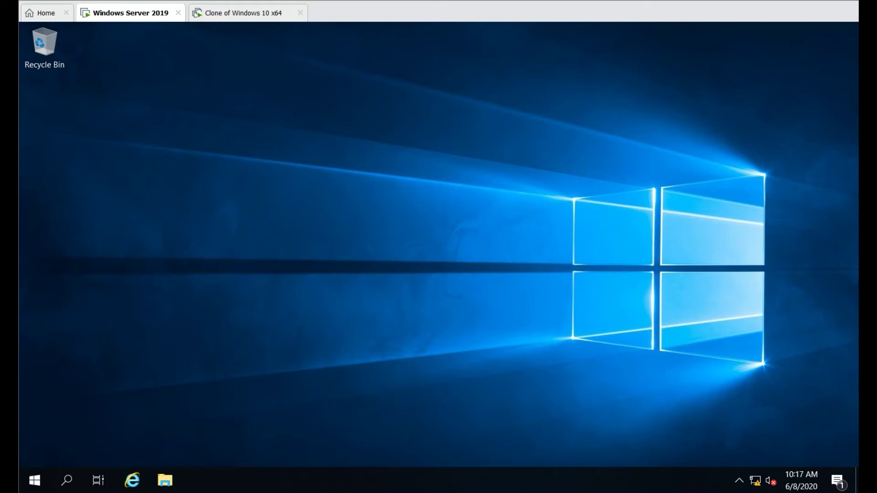
Step: Launch Active Directory Users and Computers from the Start menu's Windows Administrative Tools folder
{"action": "left_click", "coordinate": [34, 480]}
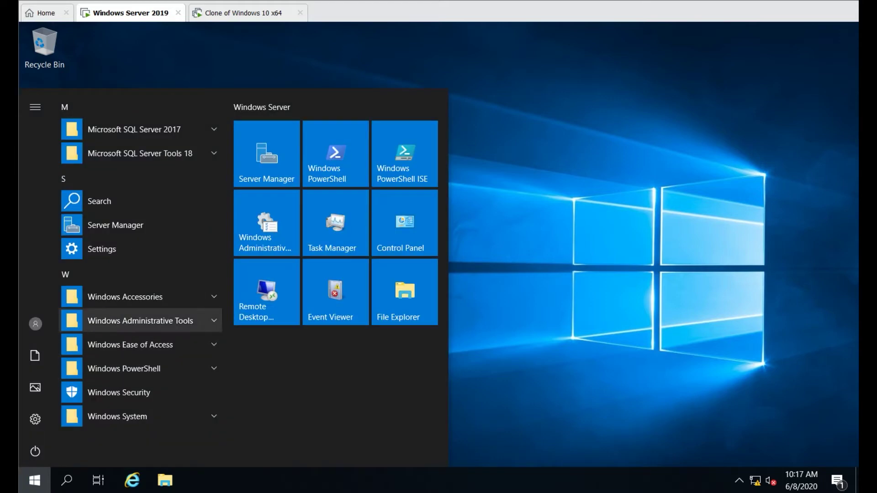
{"action": "left_click", "coordinate": [137, 321]}
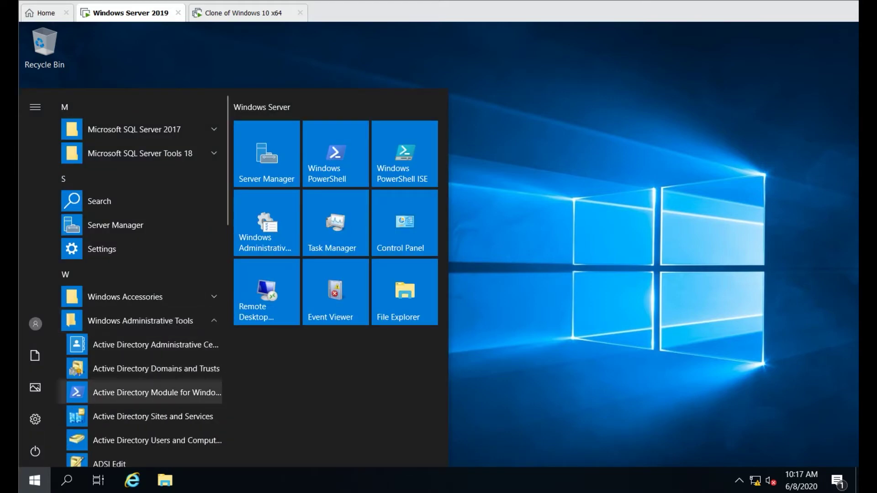
{"action": "left_click", "coordinate": [146, 440]}
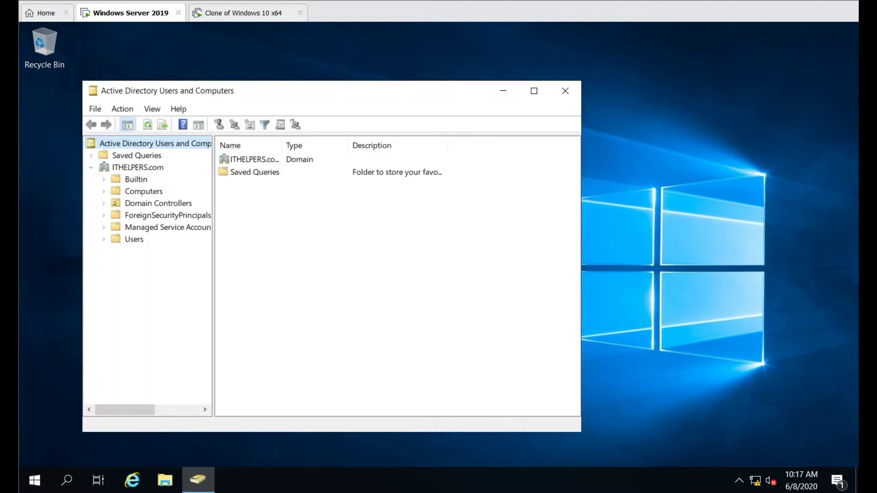
Step: Create a new organizational unit named ITHELPERS directly under the ITHELPERS.com domain
{"action": "right_click", "coordinate": [125, 168]}
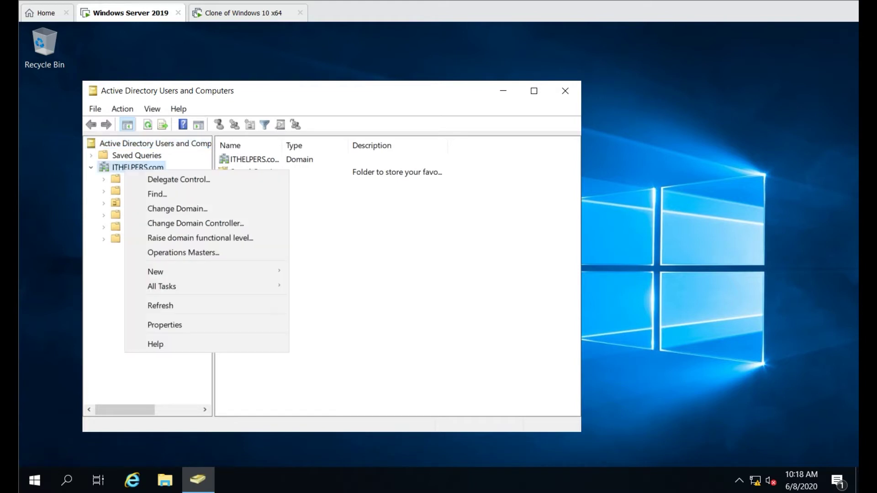
{"action": "mouse_move", "coordinate": [182, 271]}
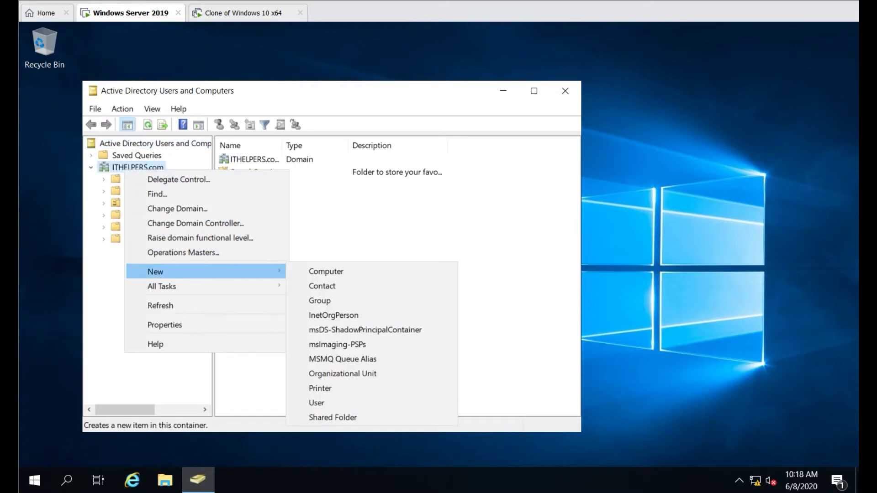
{"action": "left_click", "coordinate": [342, 374]}
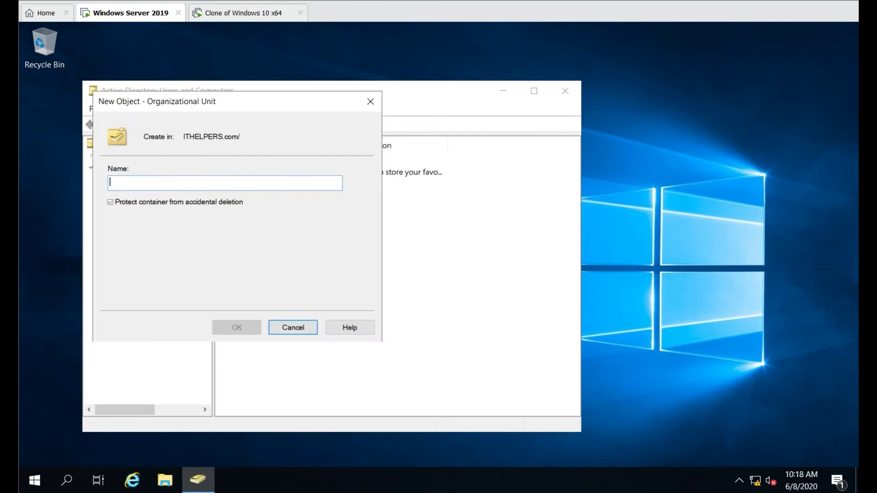
{"action": "left_click_drag", "start_coordinate": [236, 100], "coordinate": [292, 110]}
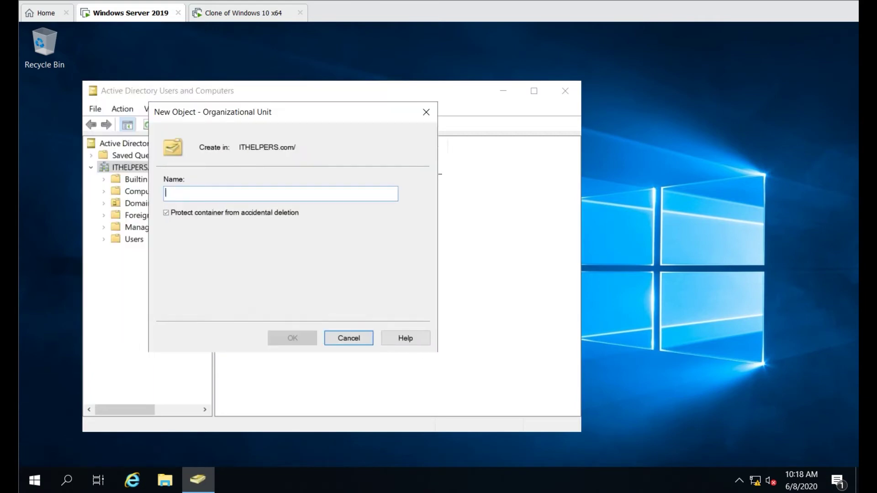
{"action": "type", "text": "IT"}
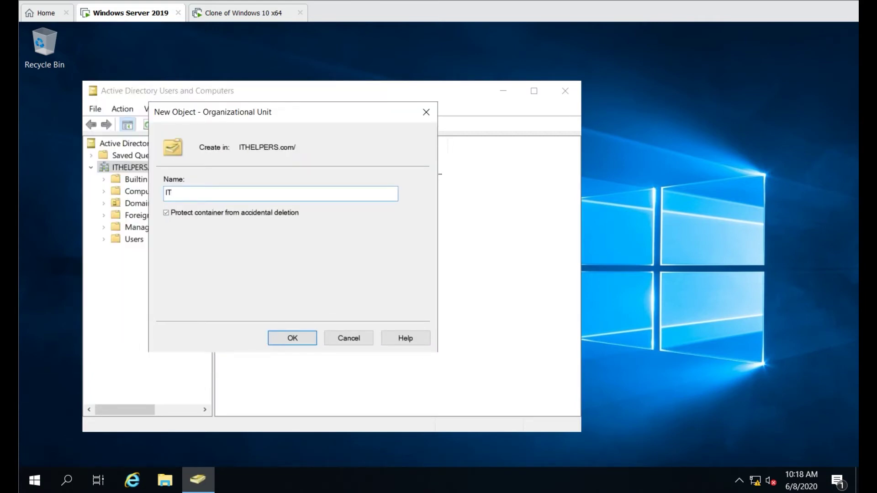
{"action": "type", "text": "HELPERS"}
{"action": "key", "text": "Return"}
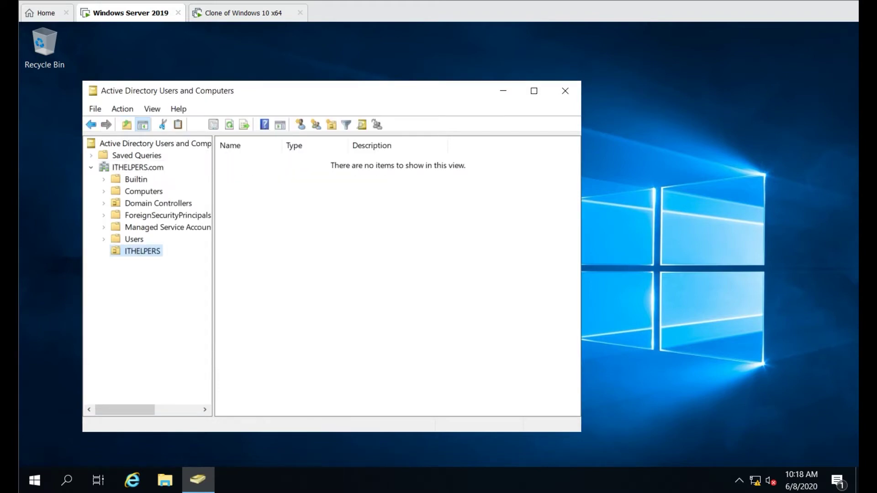
Step: Add a child organizational unit named Users inside the ITHELPERS unit
{"action": "right_click", "coordinate": [120, 251]}
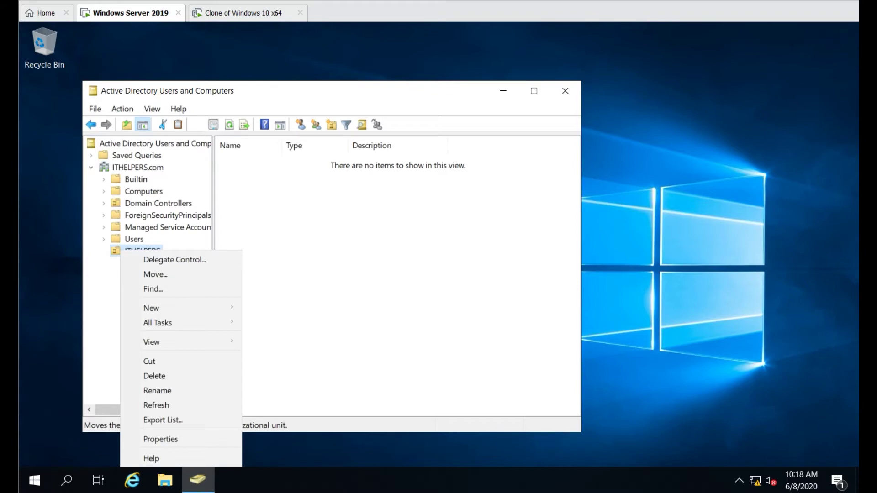
{"action": "key", "text": "Escape"}
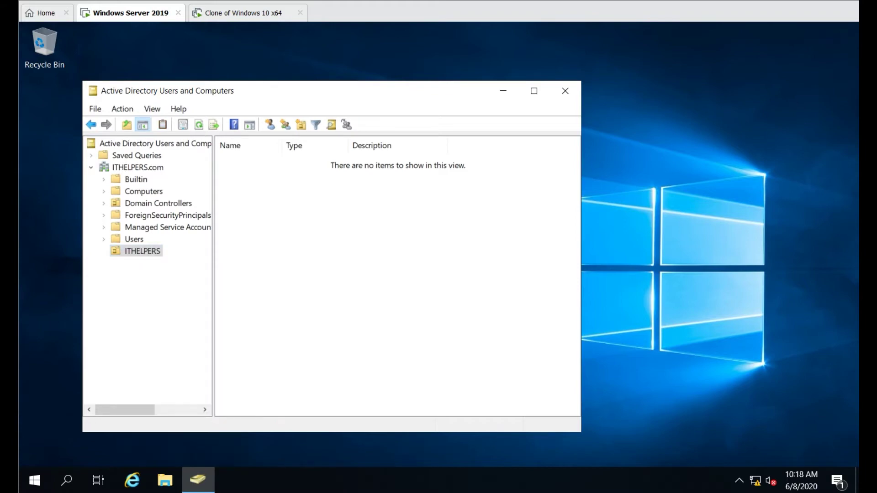
{"action": "key", "text": "shift+F10"}
{"action": "key", "text": "Up"}
{"action": "key", "text": "Up"}
{"action": "key", "text": "Up"}
{"action": "key", "text": "Up"}
{"action": "key", "text": "Up"}
{"action": "key", "text": "Up"}
{"action": "key", "text": "Up"}
{"action": "key", "text": "Up"}
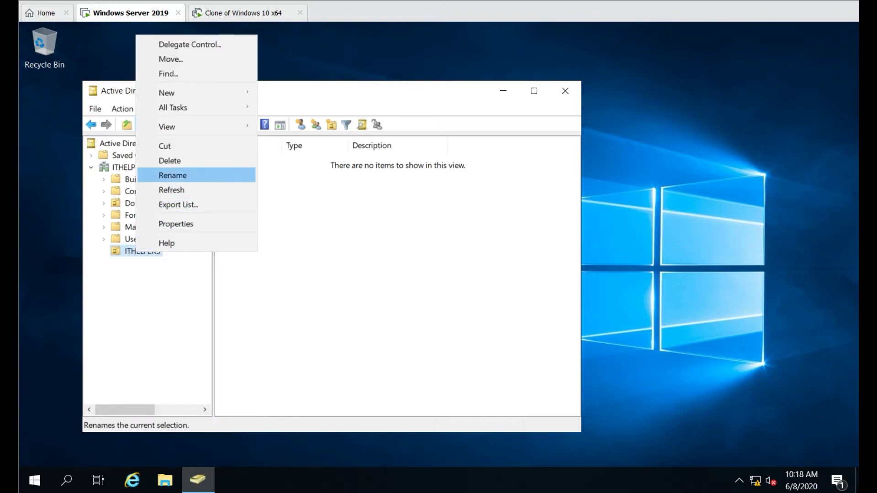
{"action": "key", "text": "Up"}
{"action": "key", "text": "Up"}
{"action": "key", "text": "Right"}
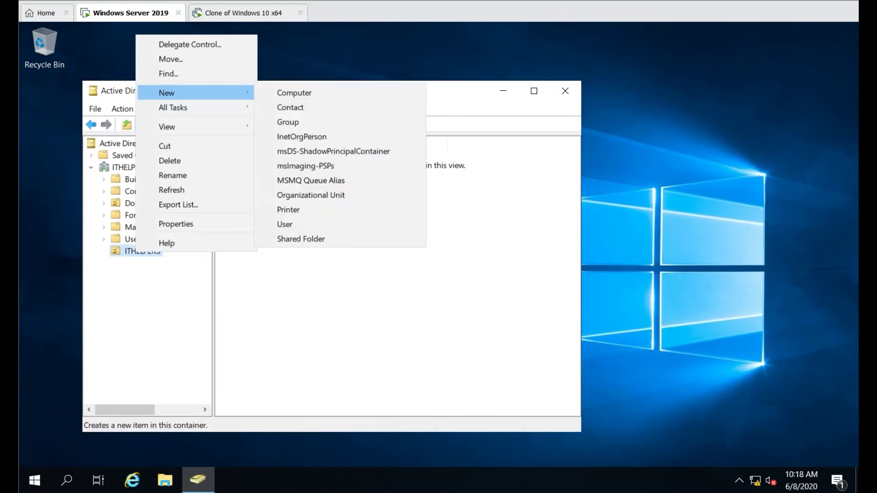
{"action": "key", "text": "Down"}
{"action": "key", "text": "Down"}
{"action": "key", "text": "Down"}
{"action": "key", "text": "Down"}
{"action": "key", "text": "Down"}
{"action": "key", "text": "Down"}
{"action": "key", "text": "Down"}
{"action": "key", "text": "Return"}
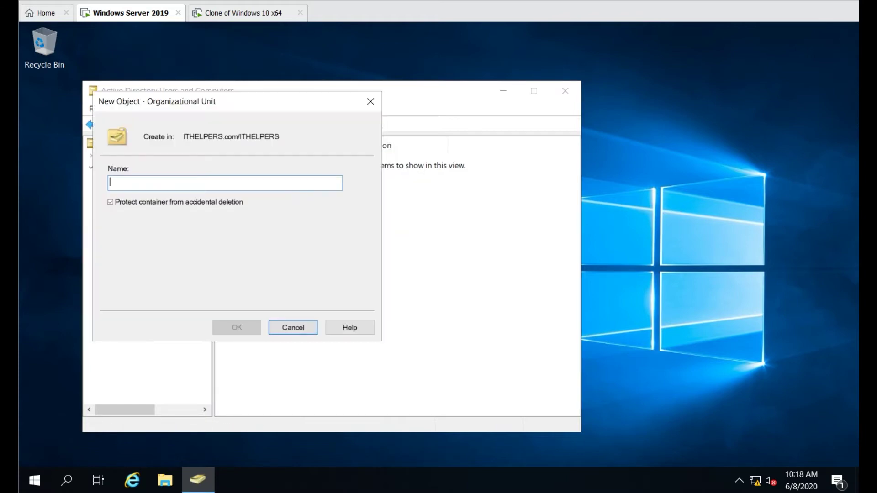
{"action": "type", "text": "User"}
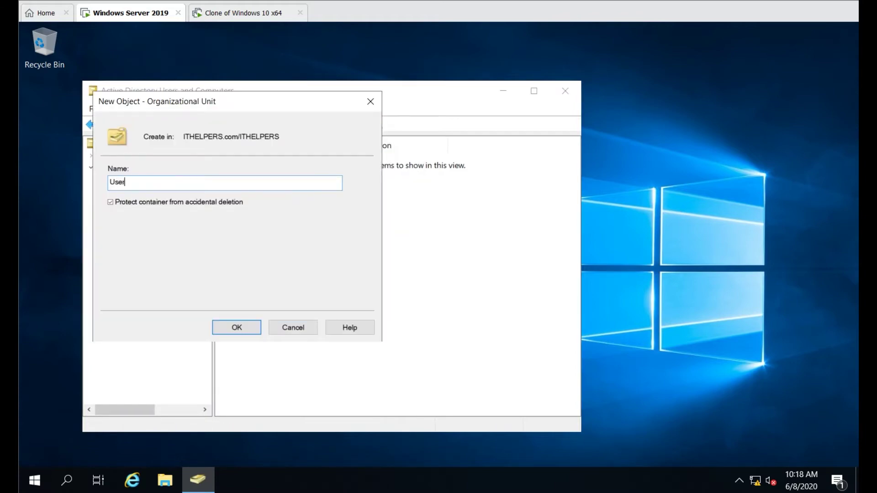
{"action": "type", "text": "s"}
{"action": "key", "text": "Return"}
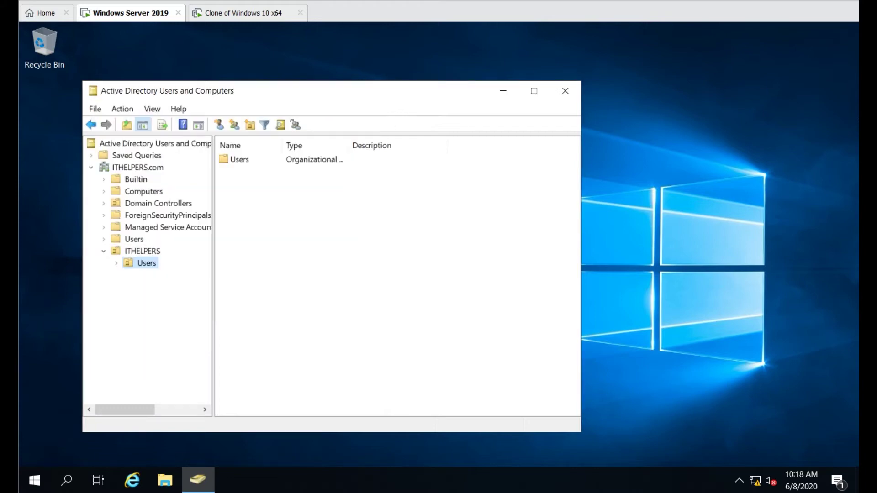
Step: Start a new user in the Users unit with first name TEST, last name USER, and a logon name
{"action": "right_click", "coordinate": [146, 263]}
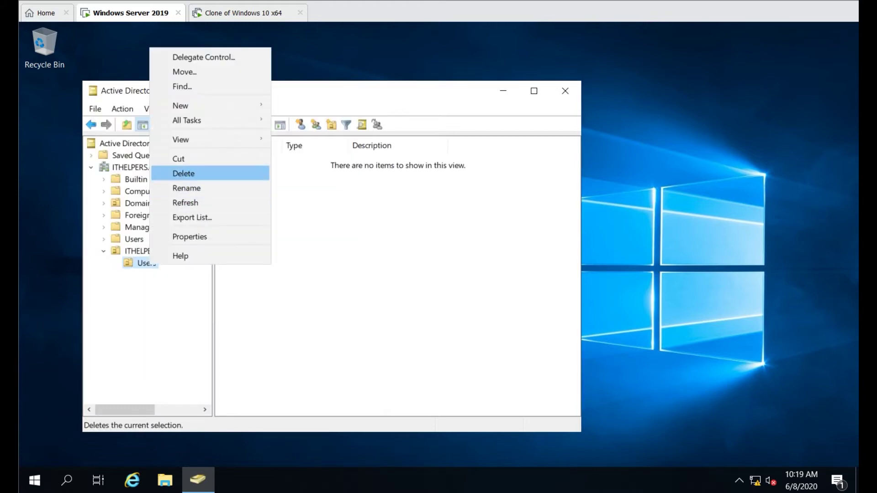
{"action": "mouse_move", "coordinate": [206, 106]}
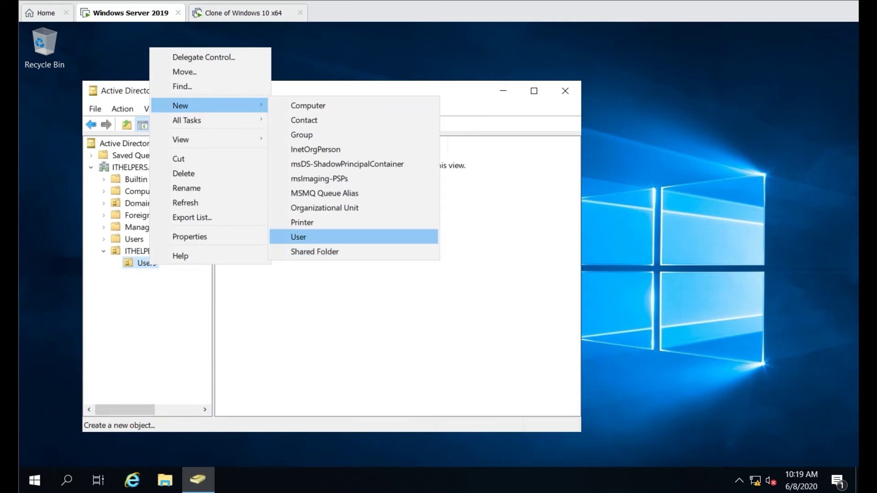
{"action": "left_click", "coordinate": [298, 237]}
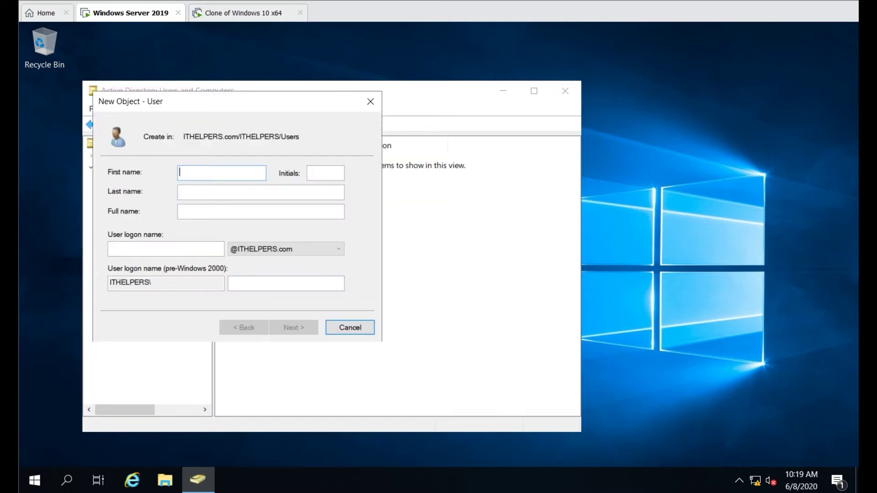
{"action": "type", "text": "TEST"}
{"action": "key", "text": "Tab"}
{"action": "key", "text": "Tab"}
{"action": "type", "text": "USER"}
{"action": "key", "text": "Tab"}
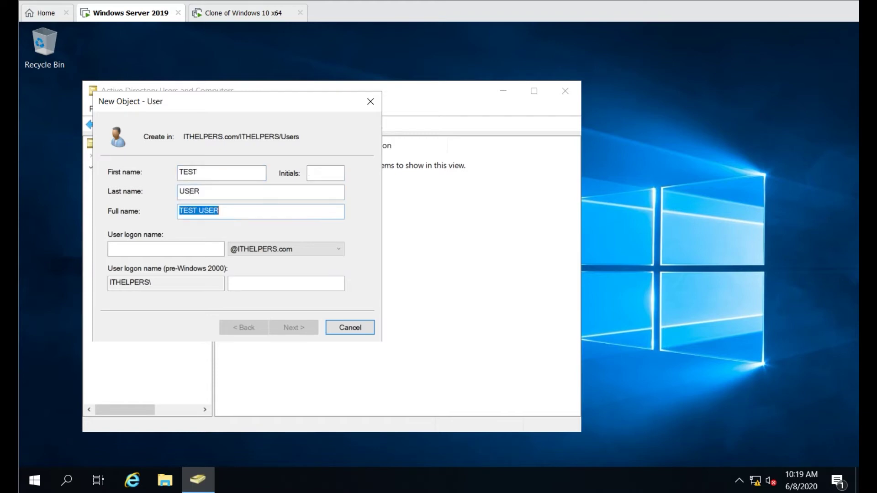
{"action": "key", "text": "Tab"}
{"action": "type", "text": "t."}
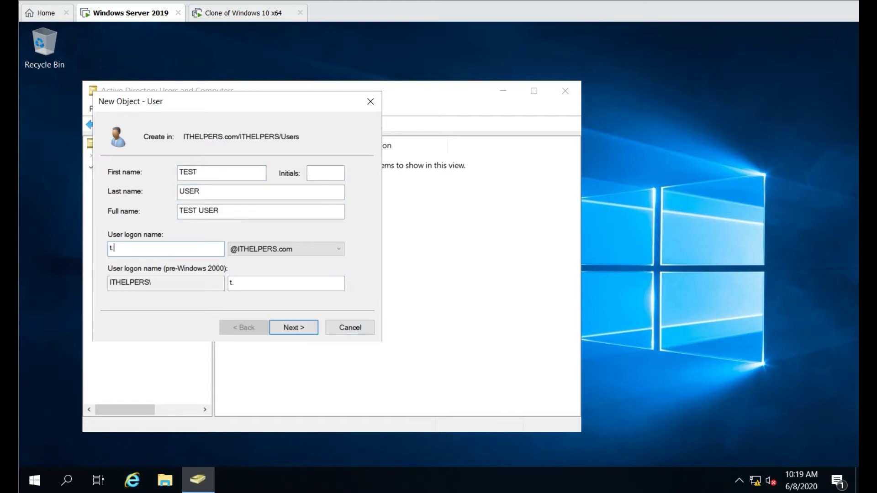
{"action": "type", "text": "user"}
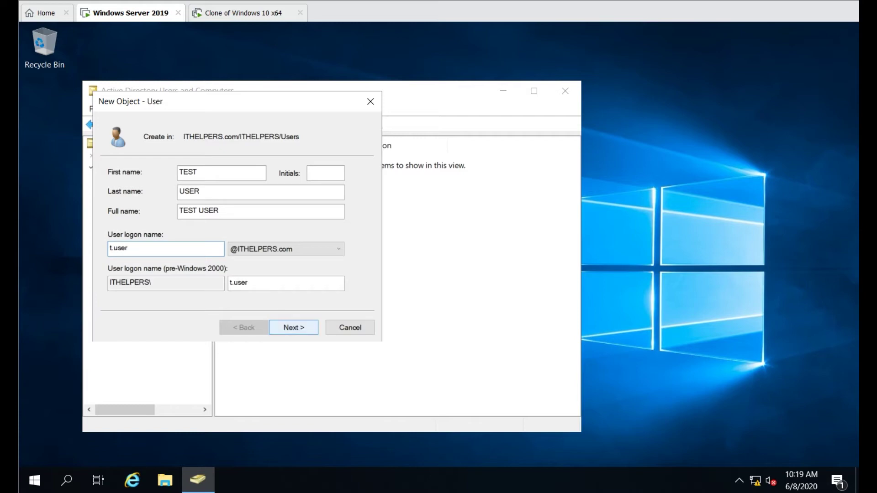
{"action": "left_click", "coordinate": [294, 328]}
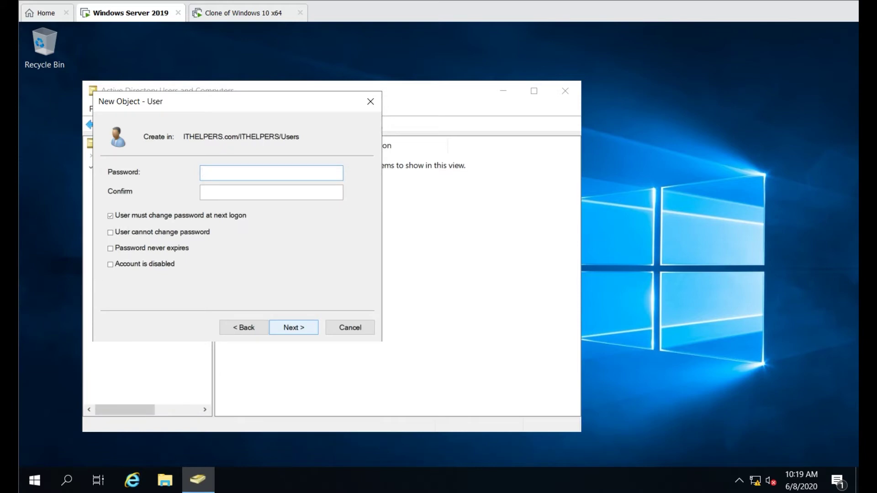
Step: Give TEST USER a never-expiring password without forced change, finish, and switch to the Windows 10 VM
{"action": "type", "text": "******"}
{"action": "key", "text": "Tab"}
{"action": "type", "text": "******"}
{"action": "left_click", "coordinate": [110, 248]}
{"action": "left_click", "coordinate": [271, 173]}
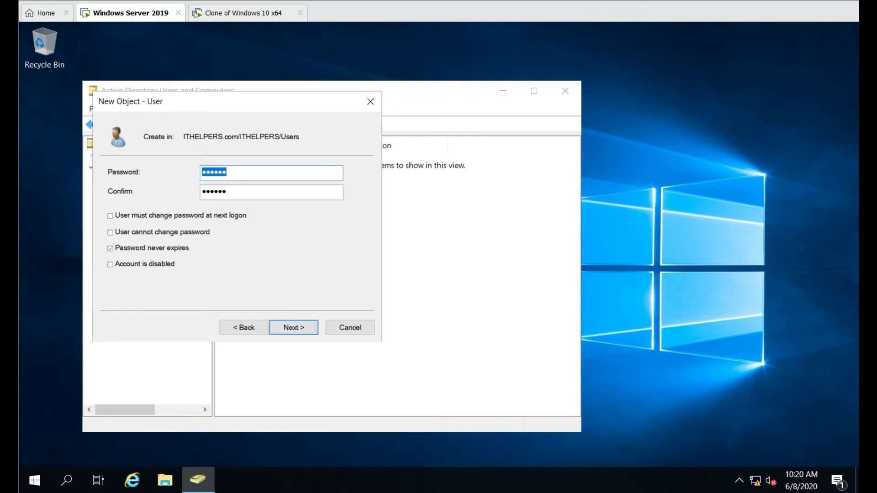
{"action": "type", "text": "************"}
{"action": "key", "text": "Tab"}
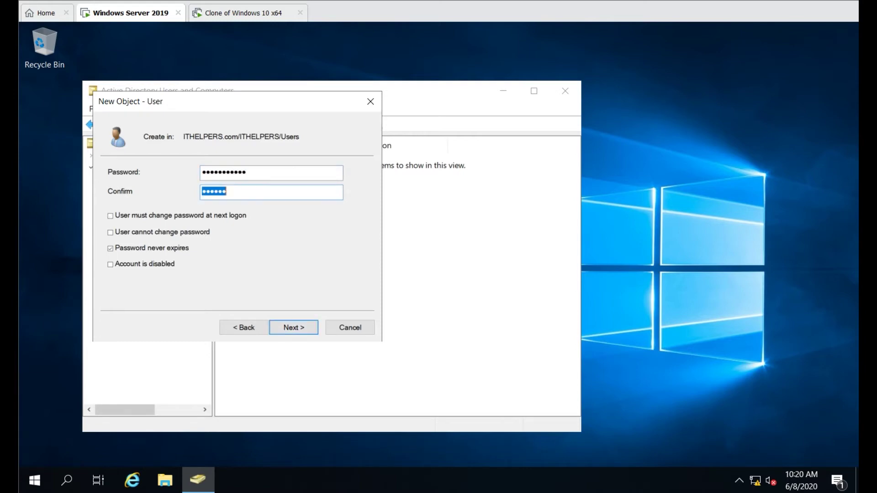
{"action": "type", "text": "************"}
{"action": "key", "text": "Return"}
{"action": "key", "text": "Return"}
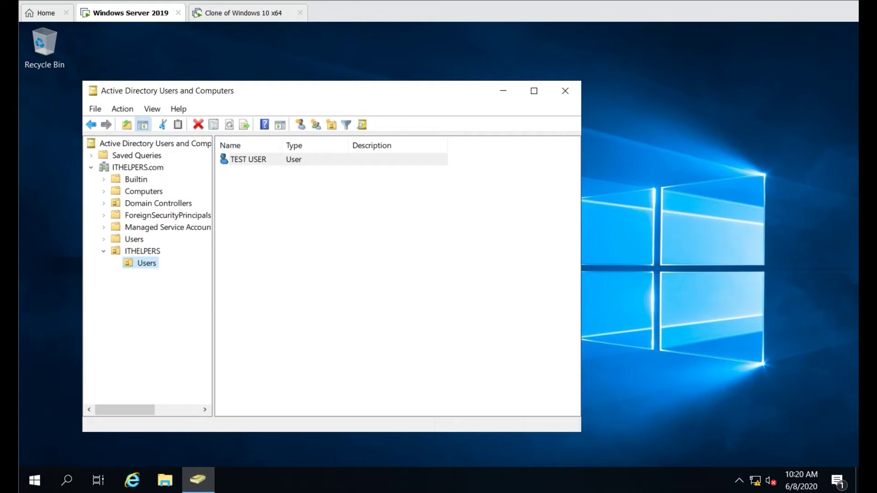
{"action": "left_click", "coordinate": [242, 13]}
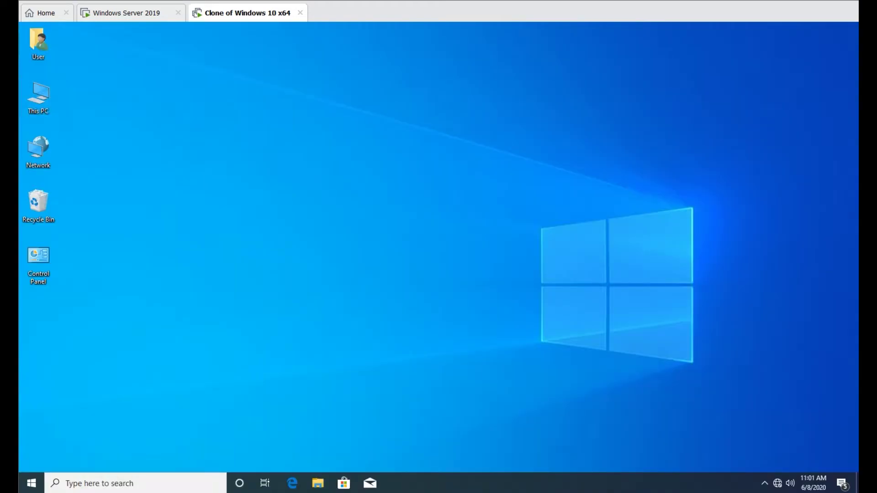
Step: Reach the network adapter settings via the tray icon's Network & Internet settings and Network and Sharing Center
{"action": "right_click", "coordinate": [777, 483]}
{"action": "left_click", "coordinate": [767, 468]}
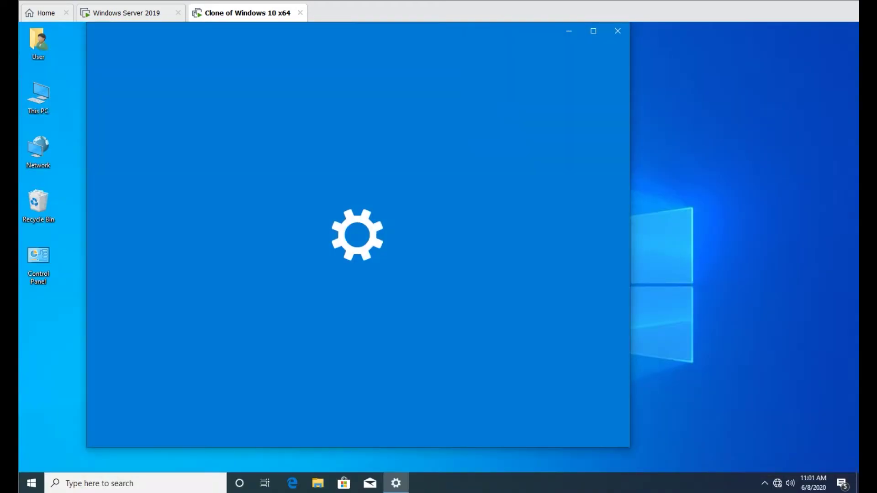
{"action": "scroll", "coordinate": [320, 380], "scroll_direction": "down", "scroll_amount": 3}
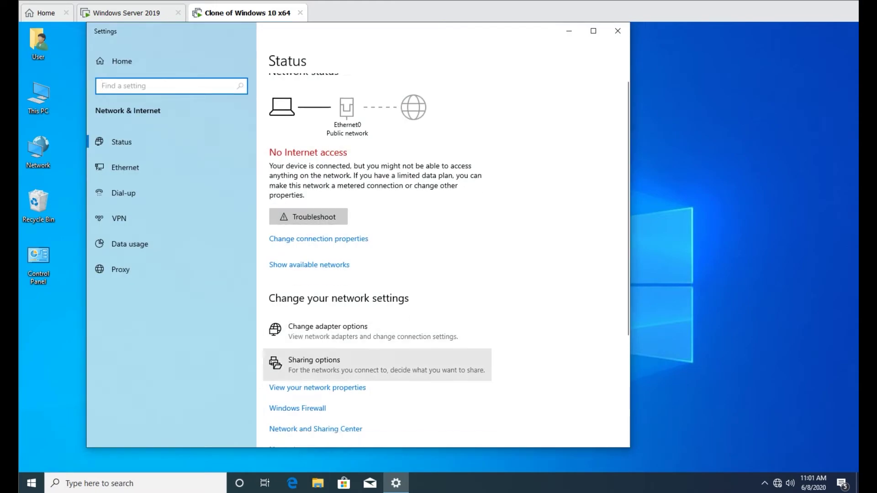
{"action": "left_click", "coordinate": [316, 380]}
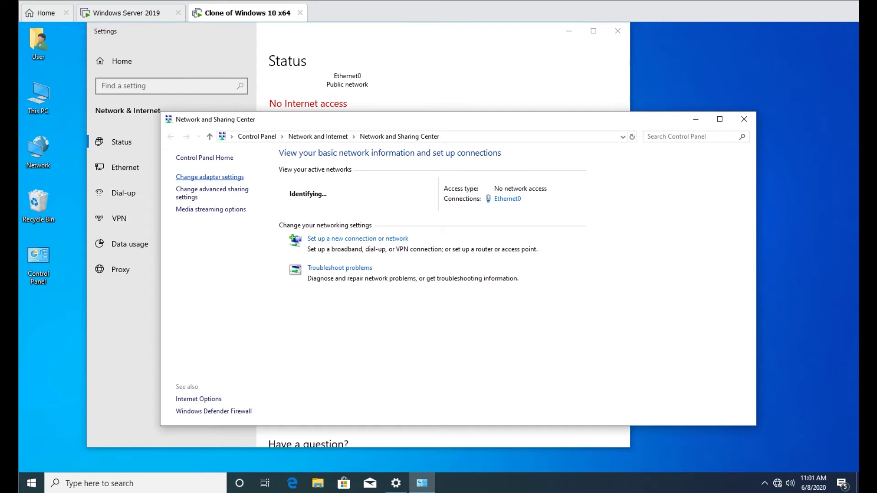
{"action": "left_click", "coordinate": [210, 177]}
Step: In Ethernet0's IPv4 properties, set static IP 10.168.128.15 with subnet mask 255.255.255.0
{"action": "double_click", "coordinate": [227, 188]}
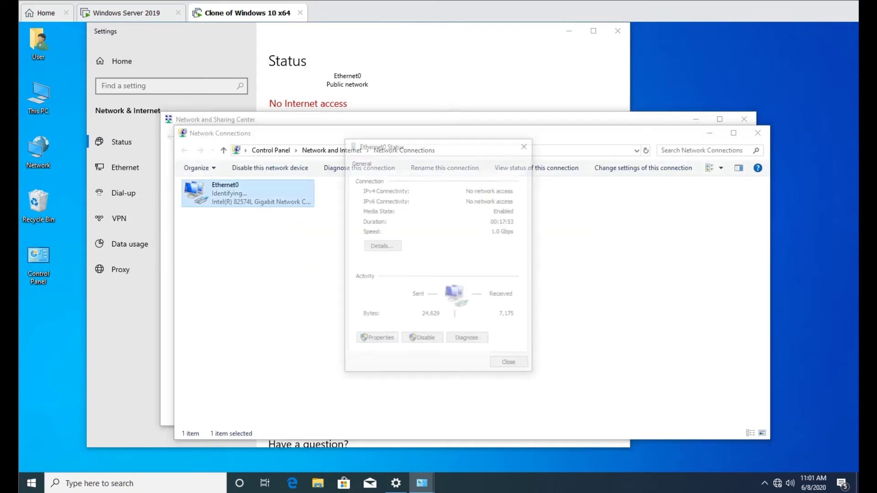
{"action": "left_click", "coordinate": [376, 340]}
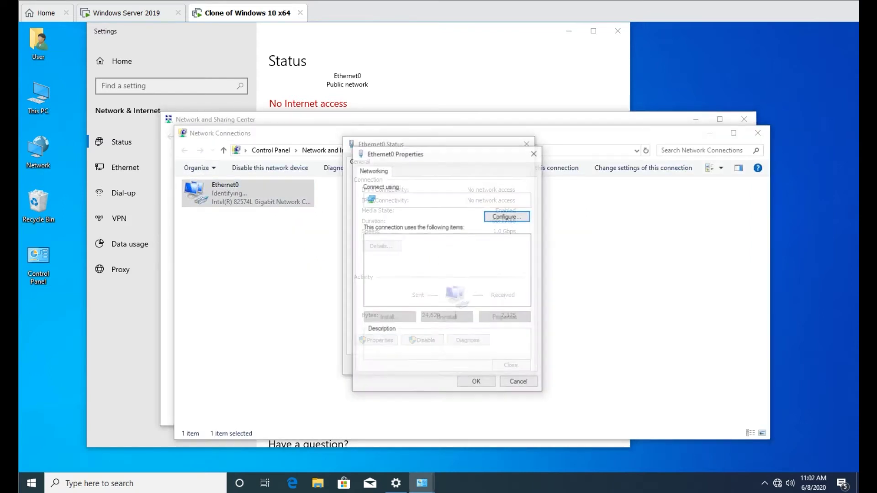
{"action": "double_click", "coordinate": [433, 266]}
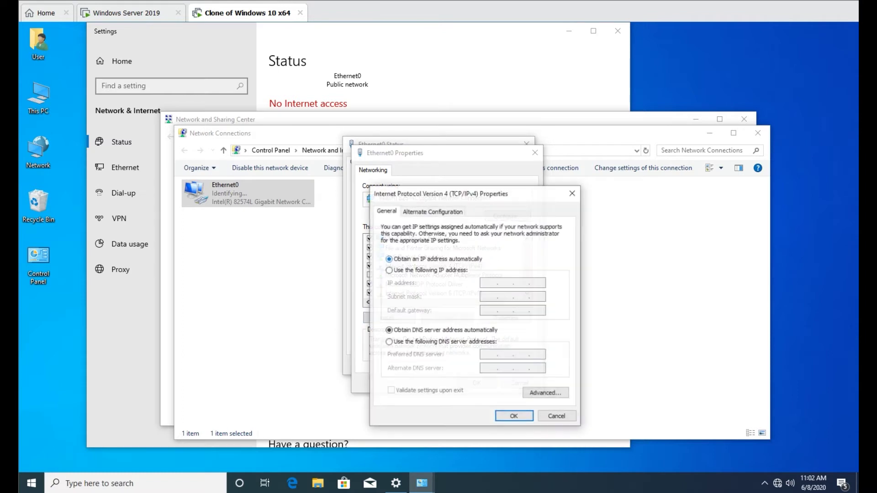
{"action": "left_click", "coordinate": [389, 270]}
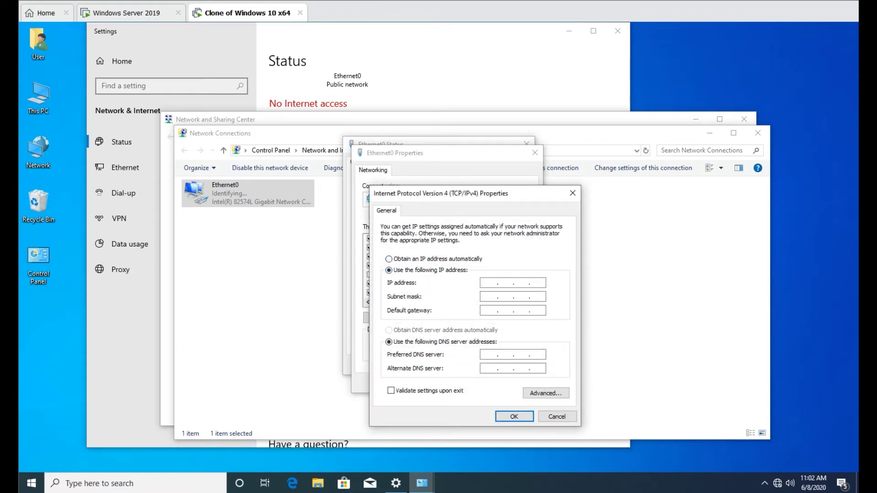
{"action": "type", "text": "10 . 168 . 128 . 15"}
{"action": "key", "text": "Tab"}
{"action": "type", "text": "255 . 255 . 255 . 0"}
{"action": "key", "text": "Tab"}
Step: Set gateway 10.168.128.1 and DNS server 10.168.128.10, then confirm and close the network windows
{"action": "type", "text": "10 . 168 . 128 . 1"}
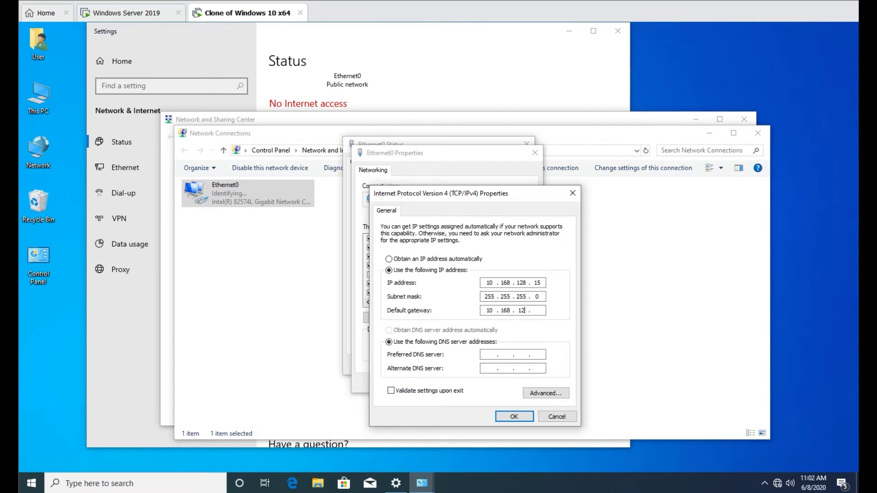
{"action": "key", "text": "Tab"}
{"action": "key", "text": "Tab"}
{"action": "type", "text": "10.168.128.10"}
{"action": "key", "text": "Return"}
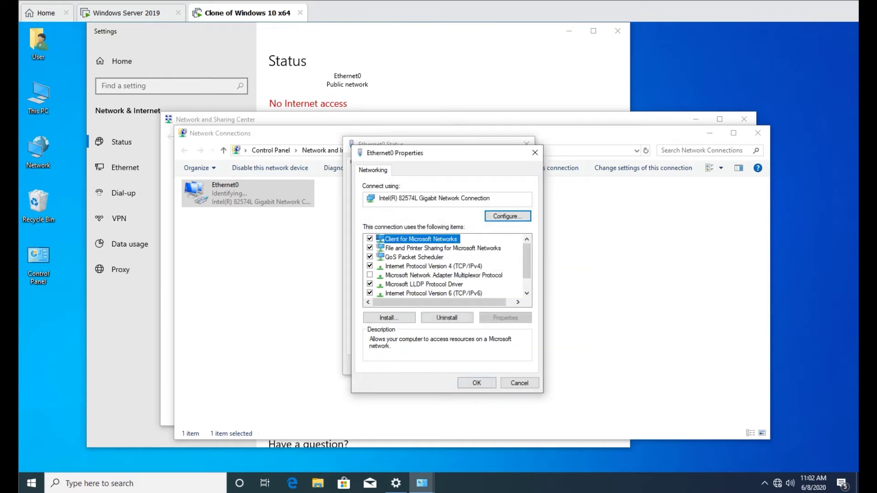
{"action": "key", "text": "Return"}
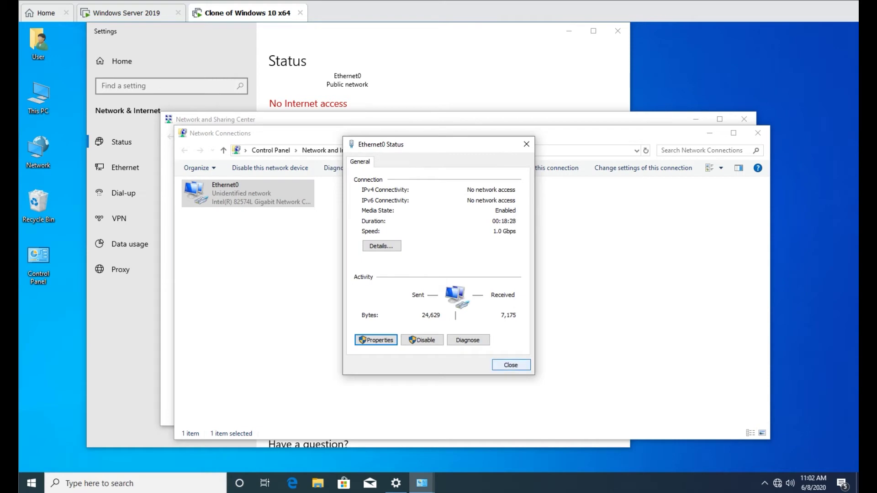
{"action": "key", "text": "Return"}
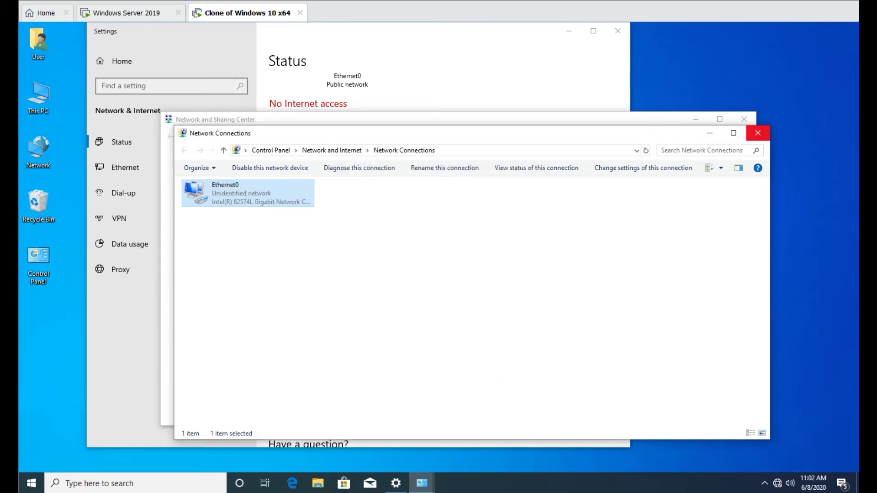
{"action": "left_click", "coordinate": [758, 133]}
Step: Close the remaining network windows and open This PC's computer name settings
{"action": "left_click", "coordinate": [744, 119]}
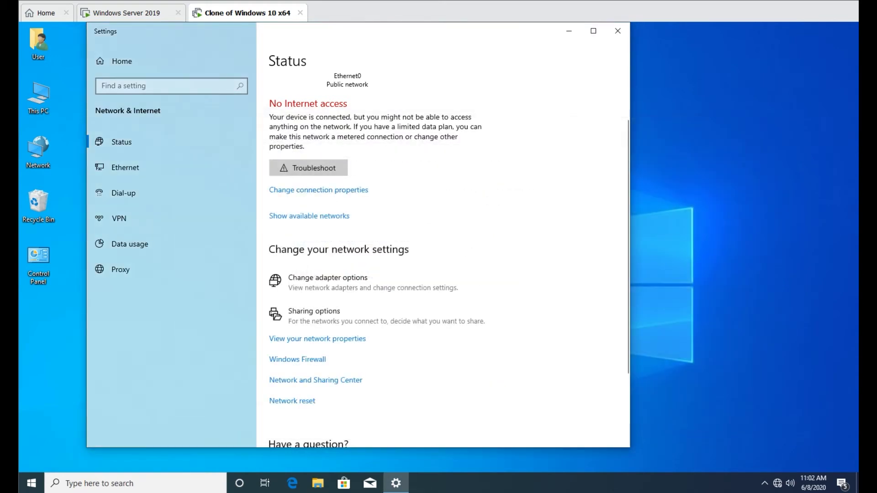
{"action": "left_click", "coordinate": [617, 31]}
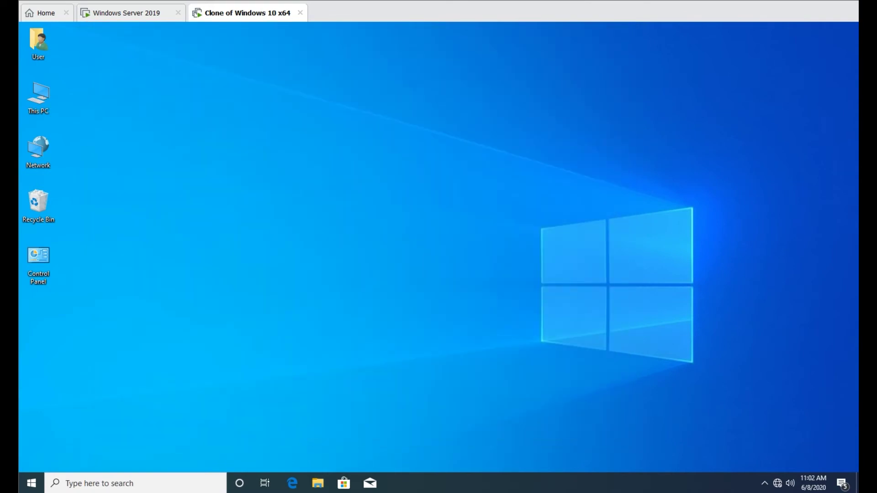
{"action": "right_click", "coordinate": [44, 98]}
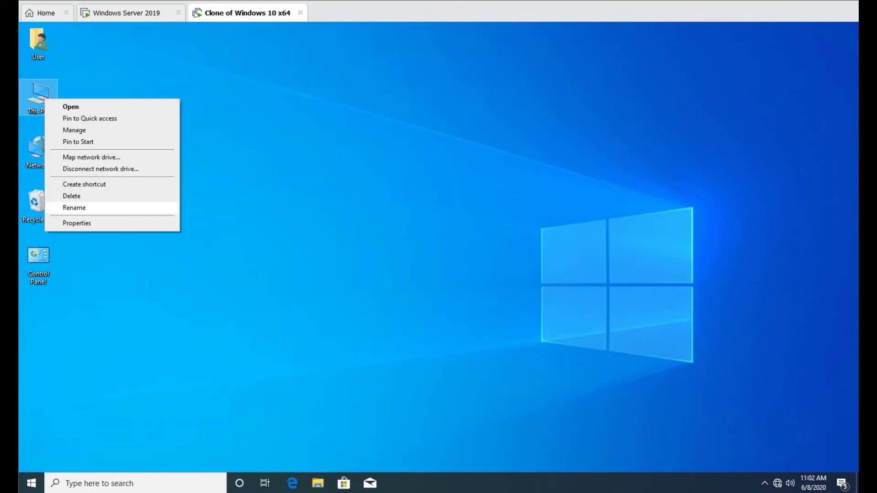
{"action": "left_click", "coordinate": [64, 223]}
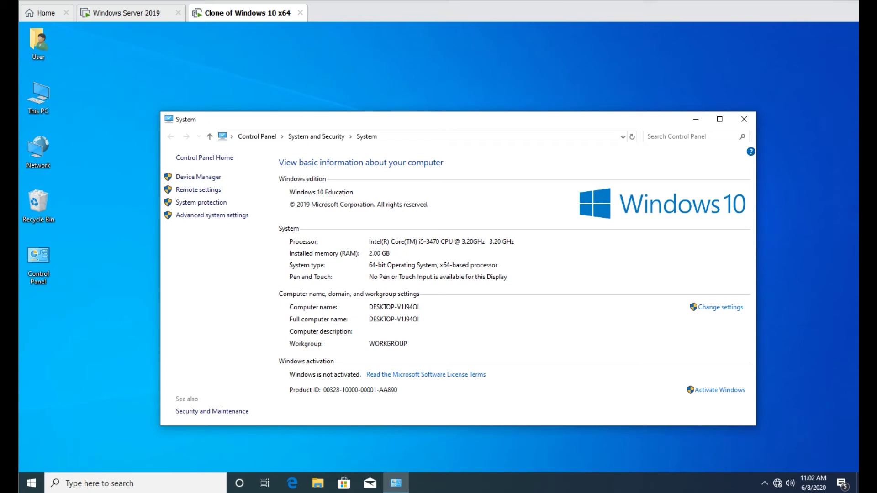
{"action": "left_click", "coordinate": [721, 307]}
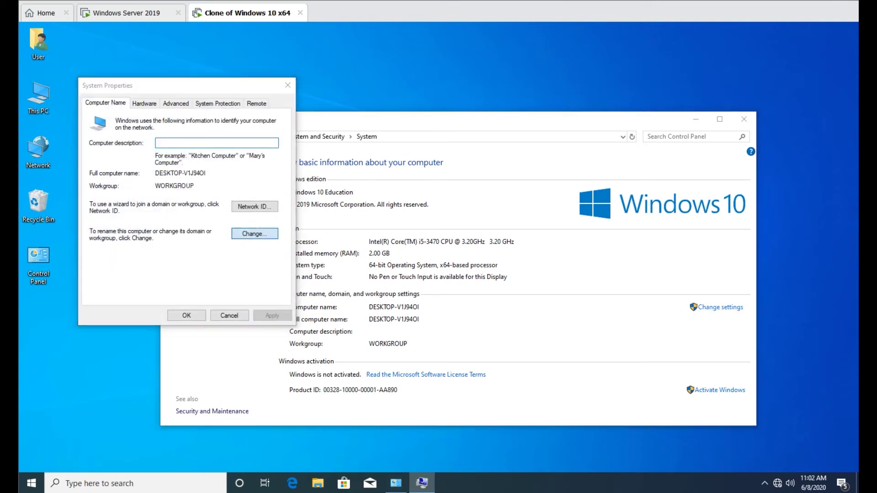
Step: Rename the computer to testuser and make it a member of the ithelpers.com domain
{"action": "left_click", "coordinate": [254, 234]}
{"action": "type", "text": "tes"}
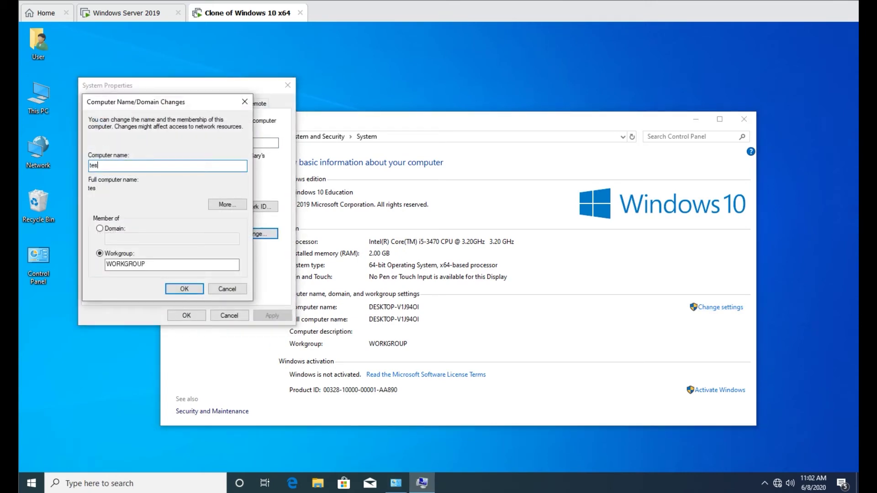
{"action": "type", "text": "tuser"}
{"action": "key", "text": "Tab"}
{"action": "key", "text": "Tab"}
{"action": "key", "text": "Up"}
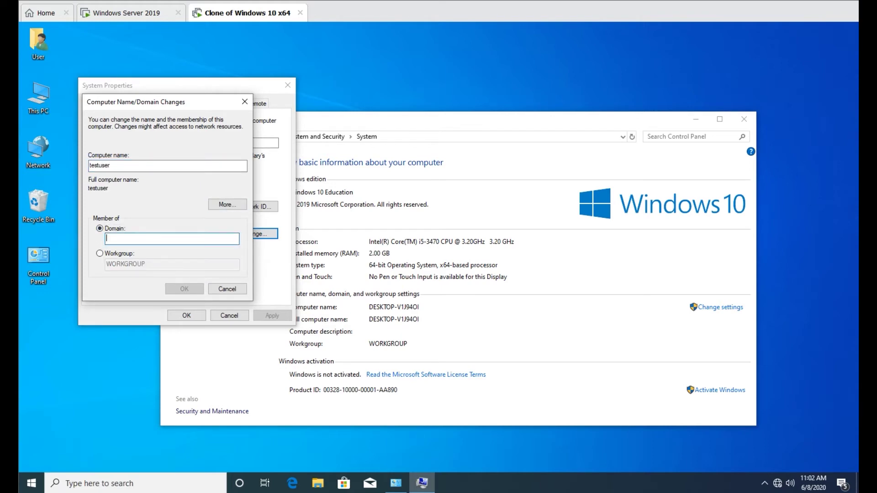
{"action": "type", "text": "ithelp"}
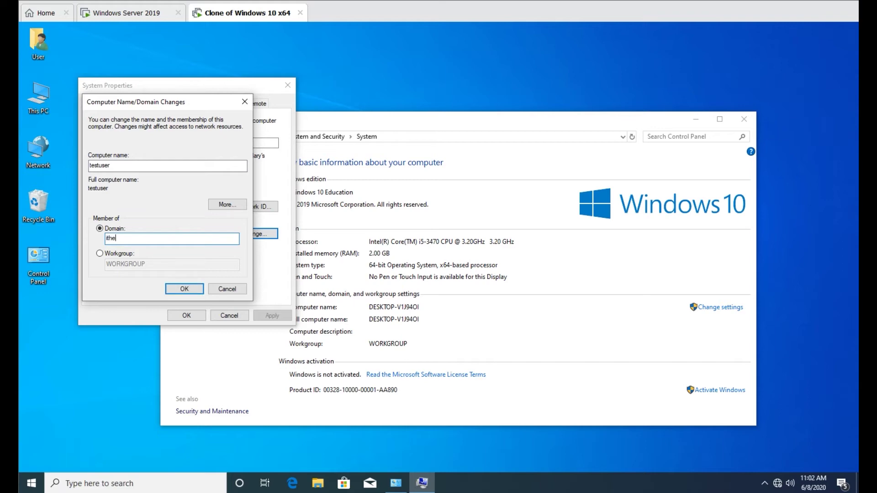
{"action": "type", "text": "ers.com"}
{"action": "key", "text": "Tab"}
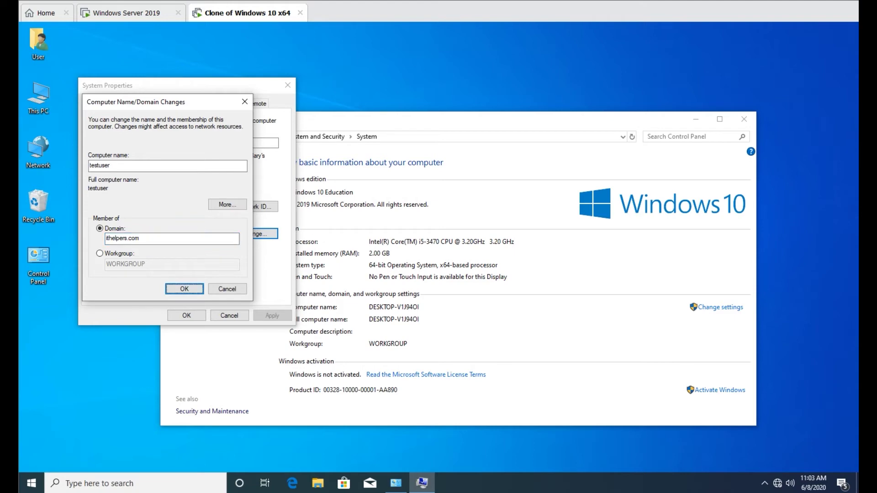
{"action": "key", "text": "Return"}
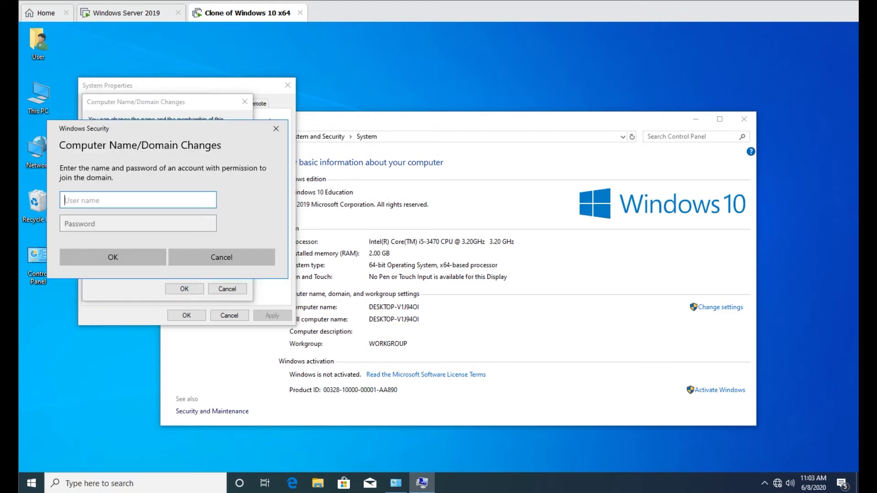
Step: Authorize the domain join with the domain administrator's credentials, then acknowledge the welcome and restart messages
{"action": "type", "text": "administrator"}
{"action": "key", "text": "Tab"}
{"action": "type", "text": "Pass"}
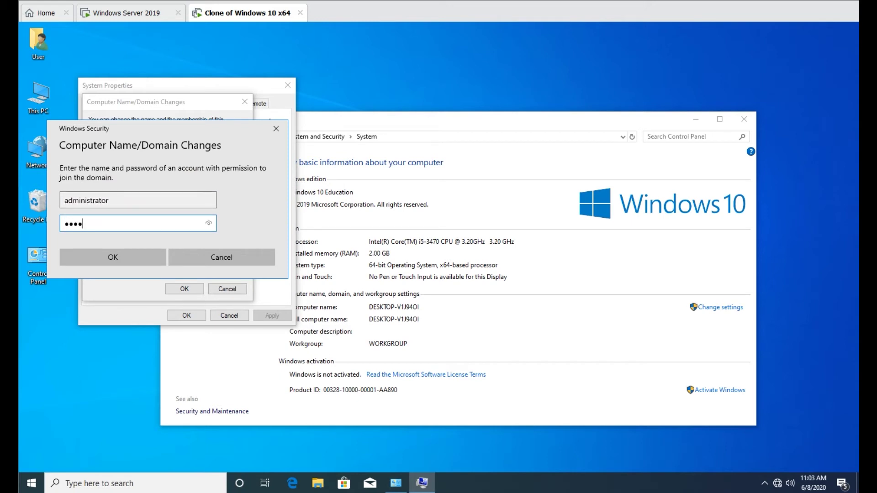
{"action": "type", "text": "word123"}
{"action": "key", "text": "Return"}
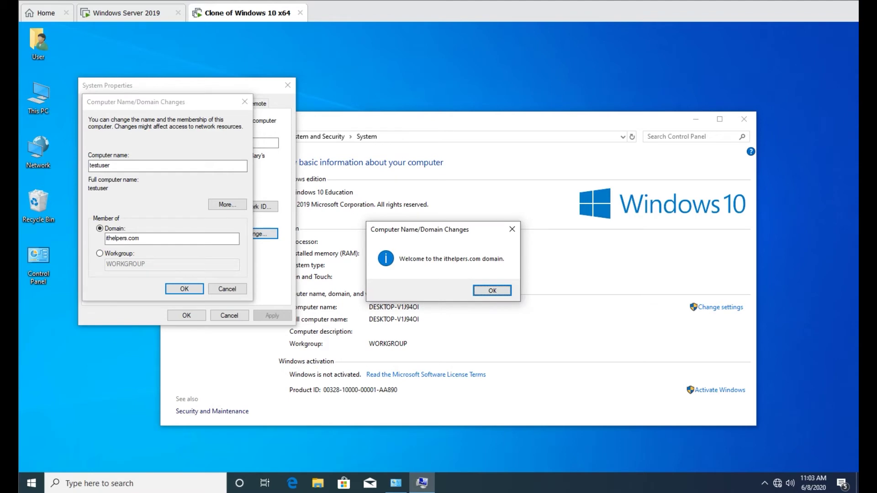
{"action": "key", "text": "Return"}
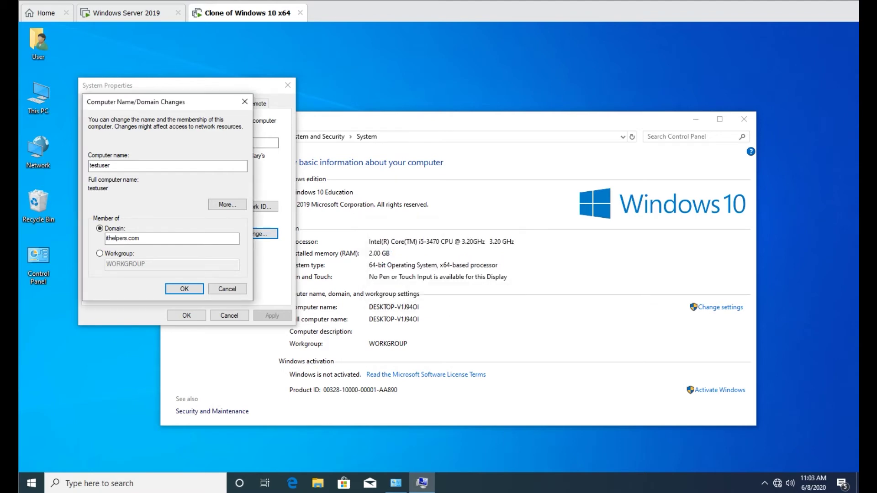
{"action": "key", "text": "Return"}
{"action": "key", "text": "Return"}
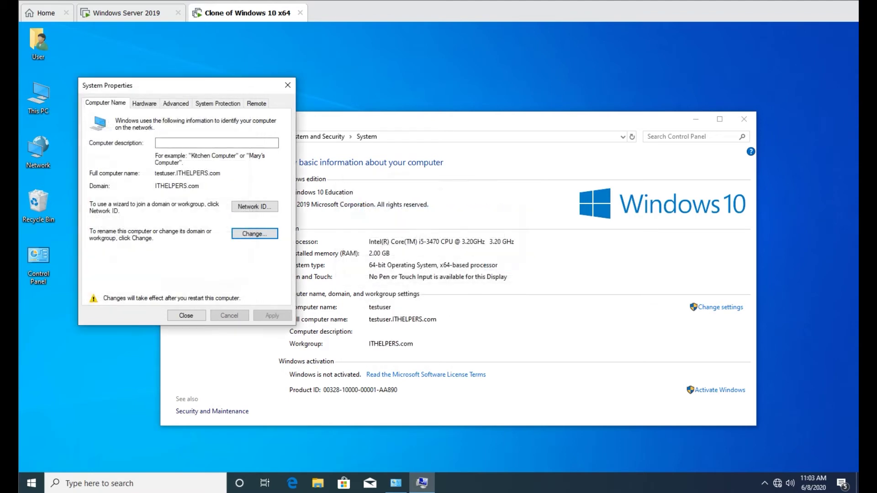
{"action": "left_click", "coordinate": [186, 315]}
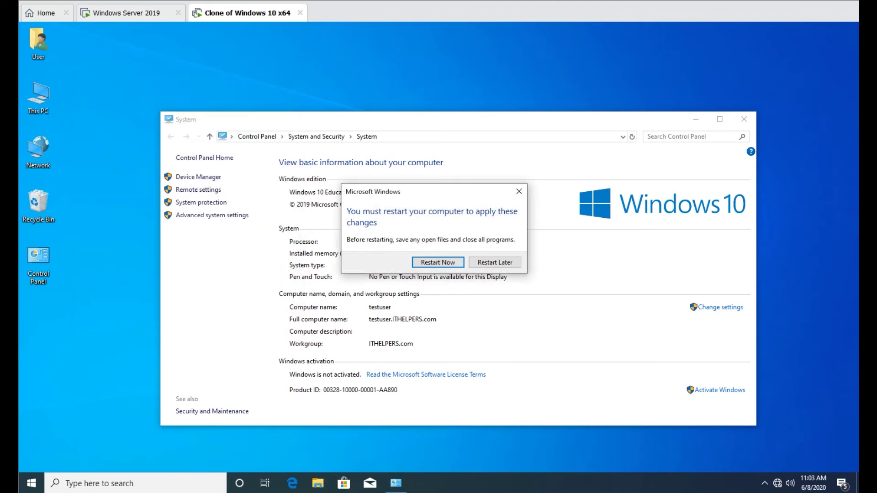
Step: Restart the Windows 10 VM now so the domain join takes effect
{"action": "key", "text": "Return"}
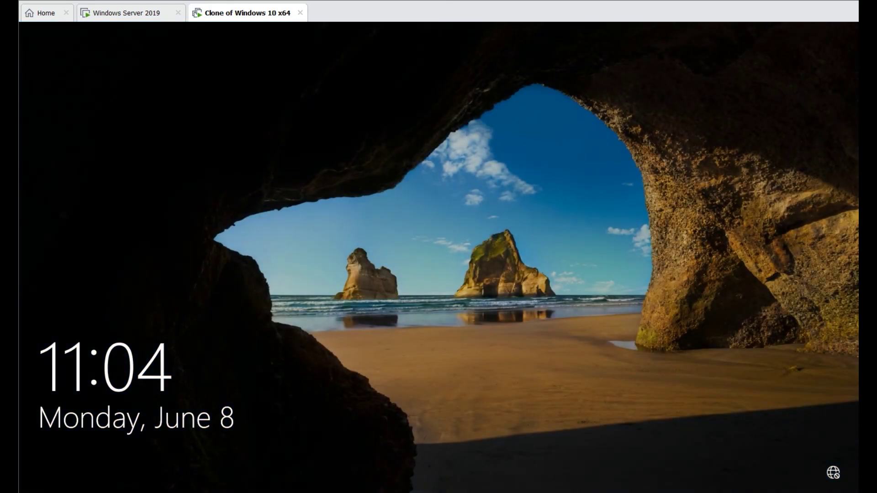
Step: Sign in as Other user with the domain test user's logon name and password
{"action": "key", "text": "space"}
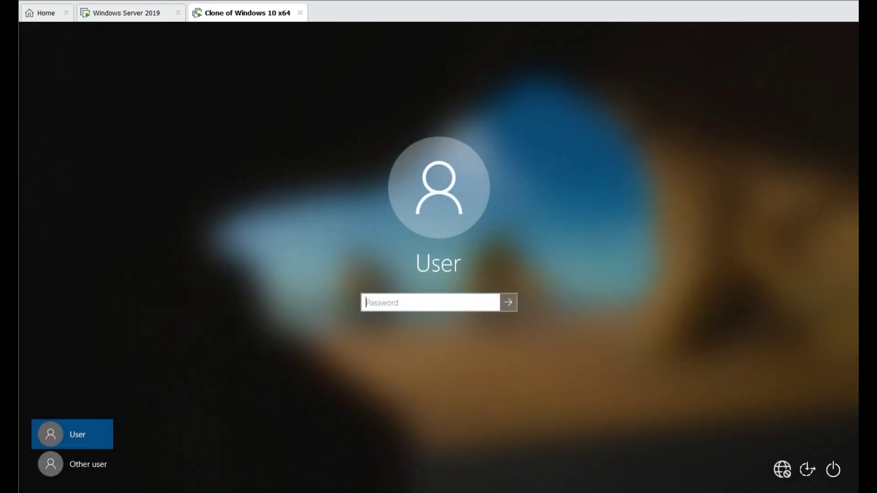
{"action": "left_click", "coordinate": [73, 464]}
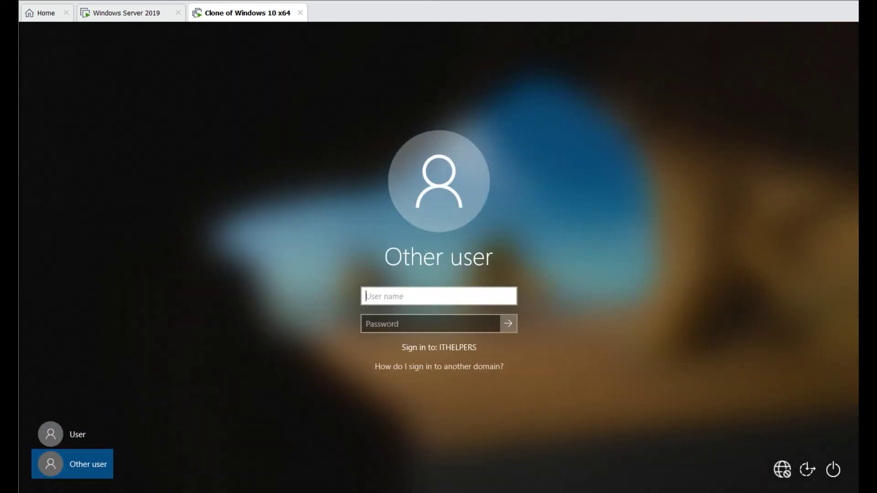
{"action": "type", "text": "t.user"}
{"action": "key", "text": "Tab"}
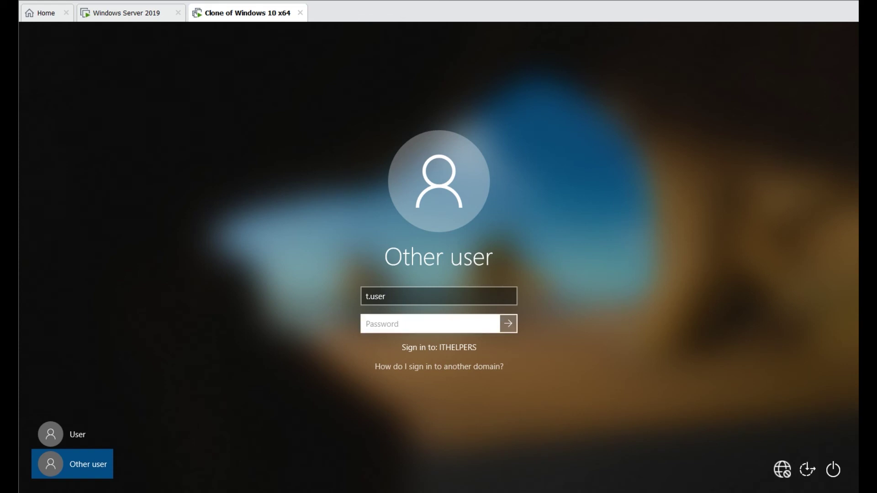
{"action": "type", "text": "••••••••••"}
{"action": "key", "text": "Return"}
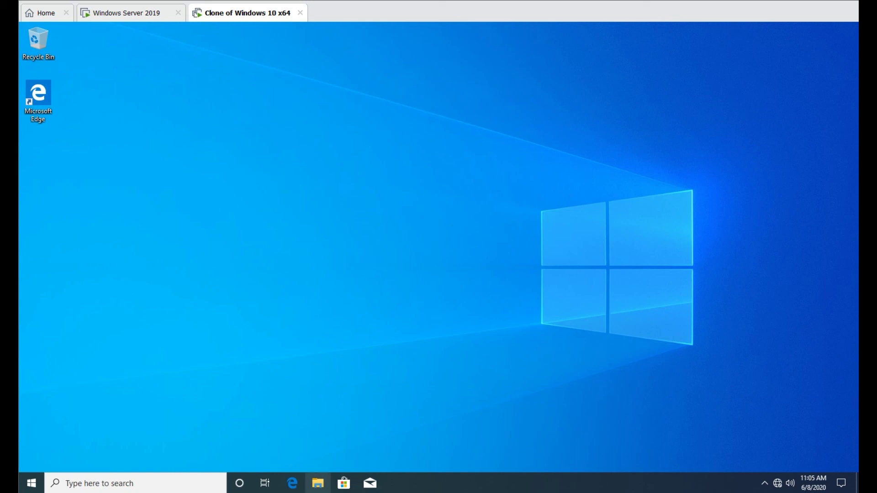
Step: Open This PC's System properties from File Explorer to confirm the computer name and ITHELPERS.com domain
{"action": "key", "text": "super+e"}
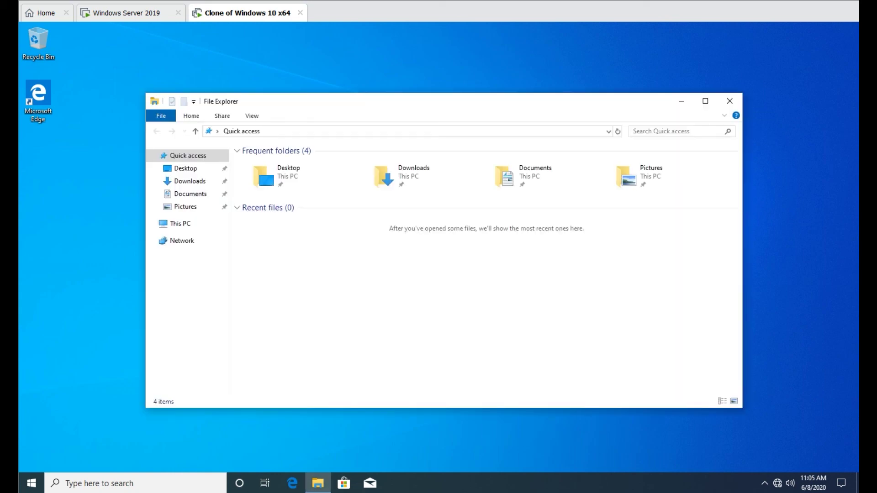
{"action": "right_click", "coordinate": [158, 224]}
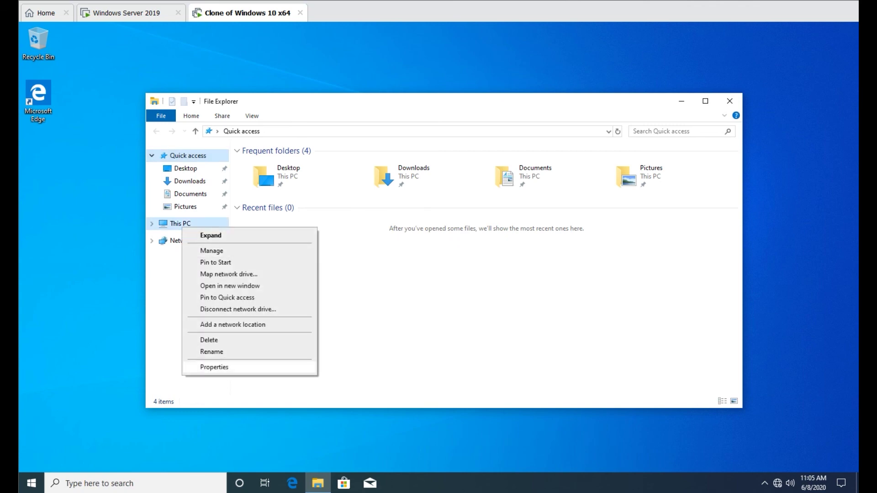
{"action": "left_click", "coordinate": [213, 368]}
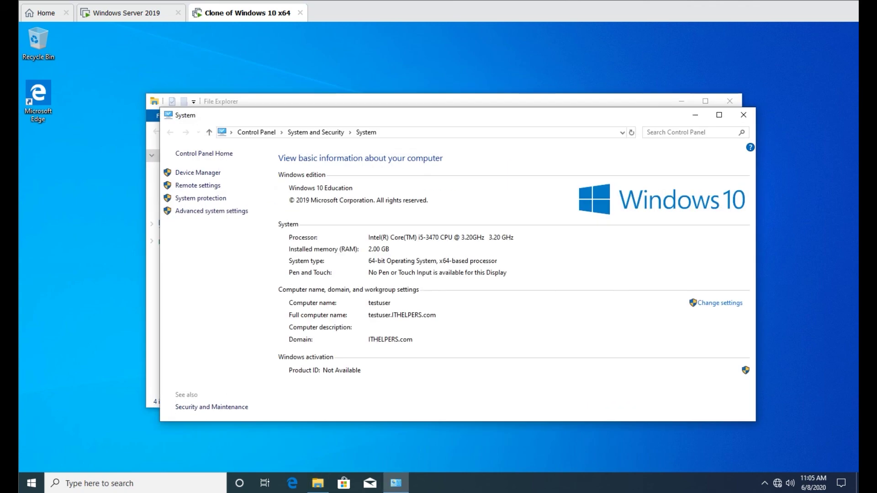